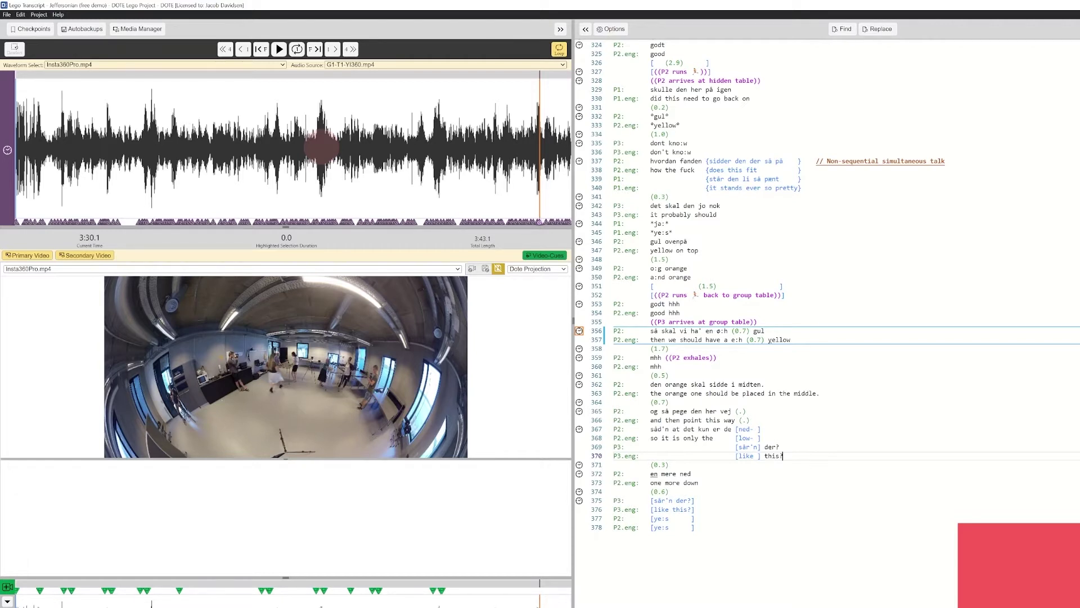
# Examine the Insta360Pro.mp4 waveform at different zoom levels and at an earlier part of the recording.
pyautogui.scroll(-2, 323, 147)
pyautogui.scroll(2, 322, 149)
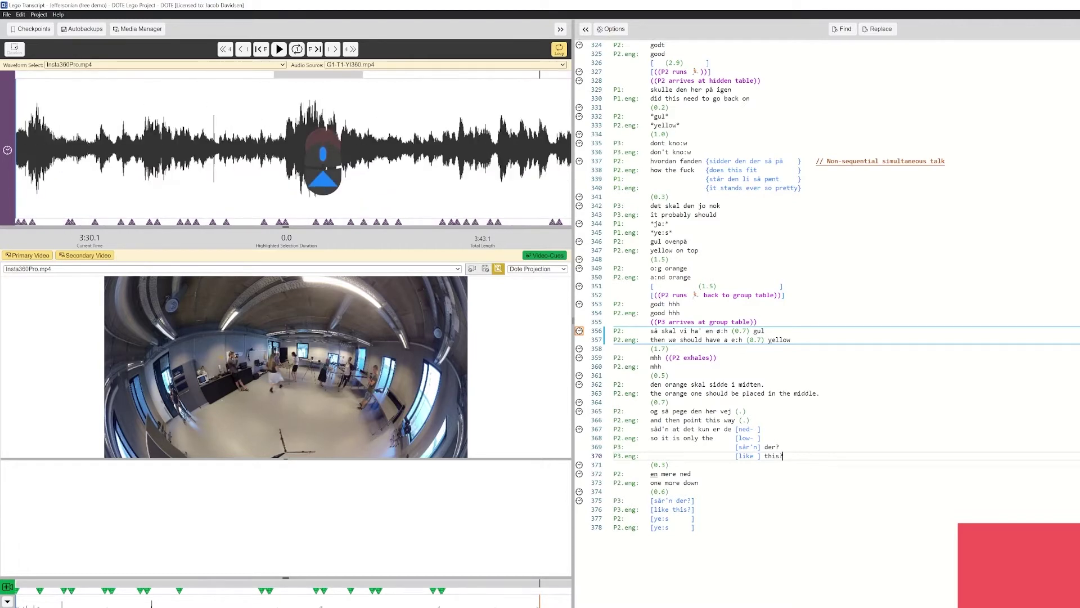
pyautogui.scroll(-2, 323, 153)
pyautogui.scroll(2, 310, 154)
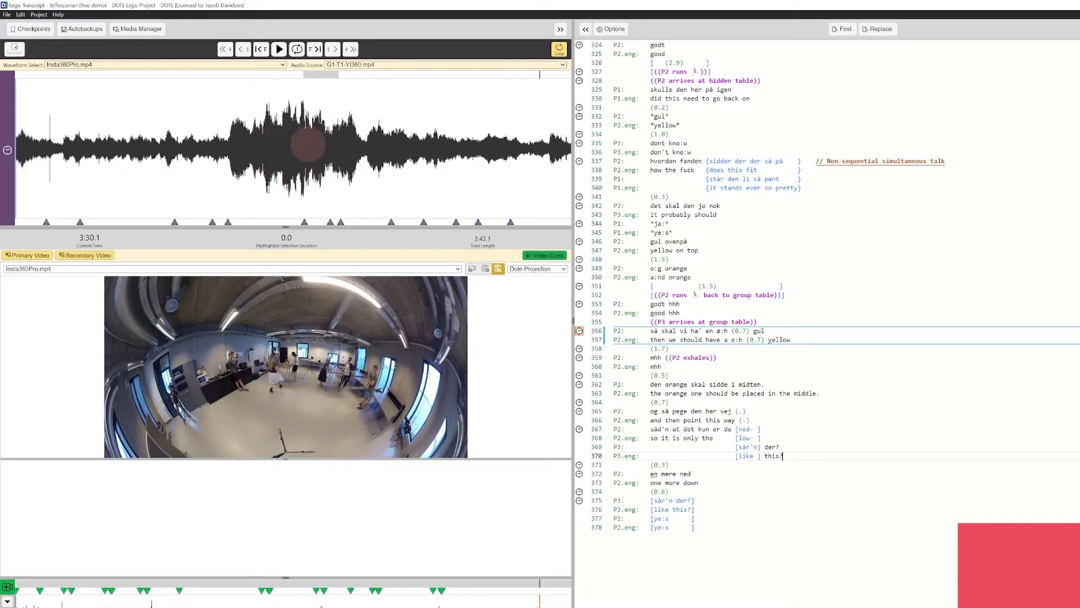
pyautogui.scroll(-2, 340, 163)
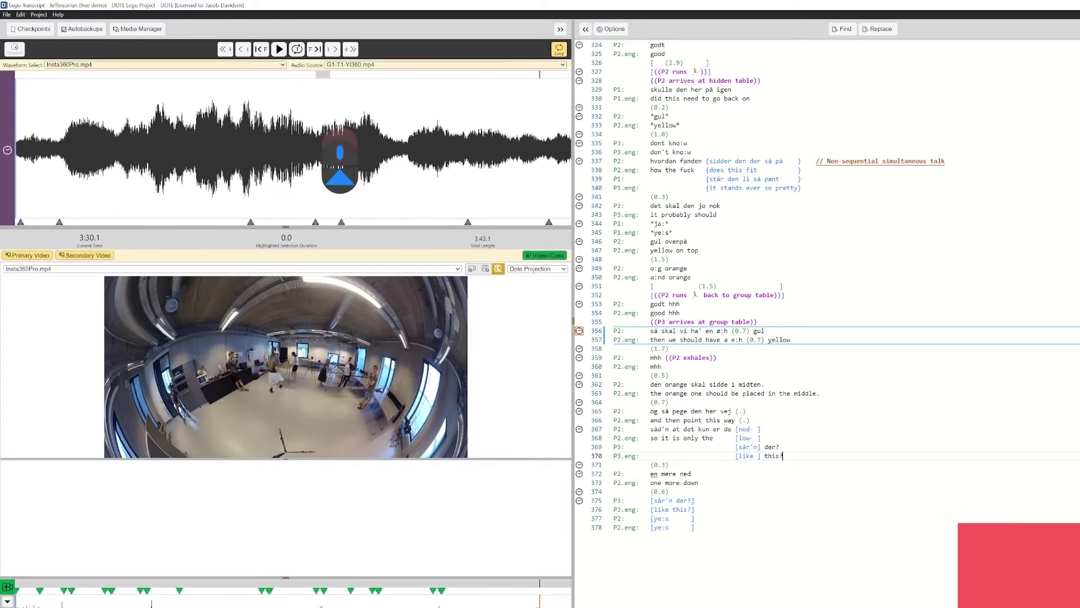
pyautogui.scroll(-3, 340, 163)
pyautogui.scroll(2, 342, 163)
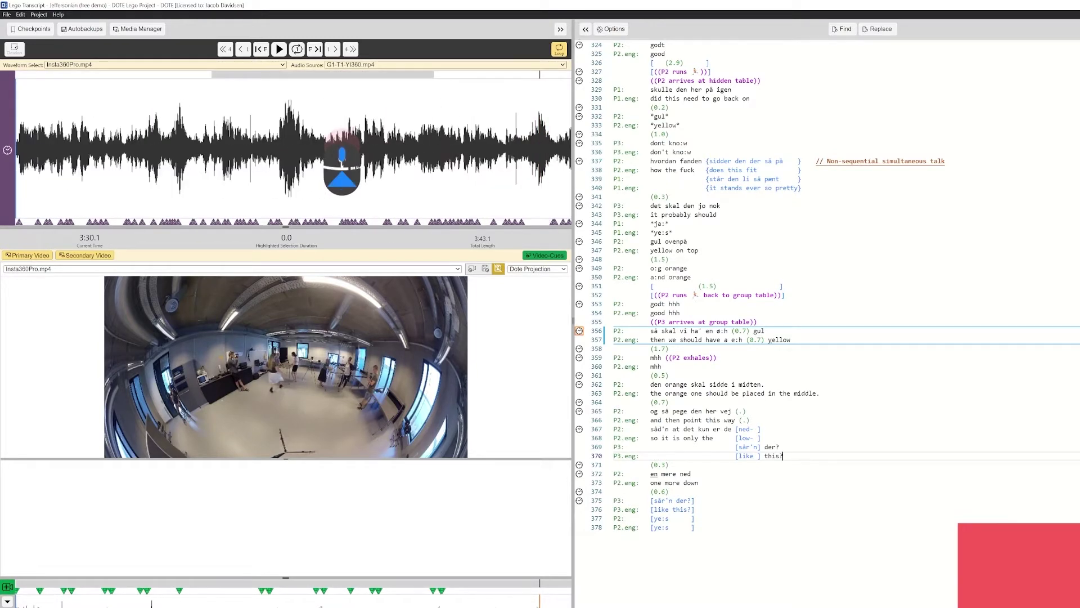
pyautogui.scroll(-3, 349, 166)
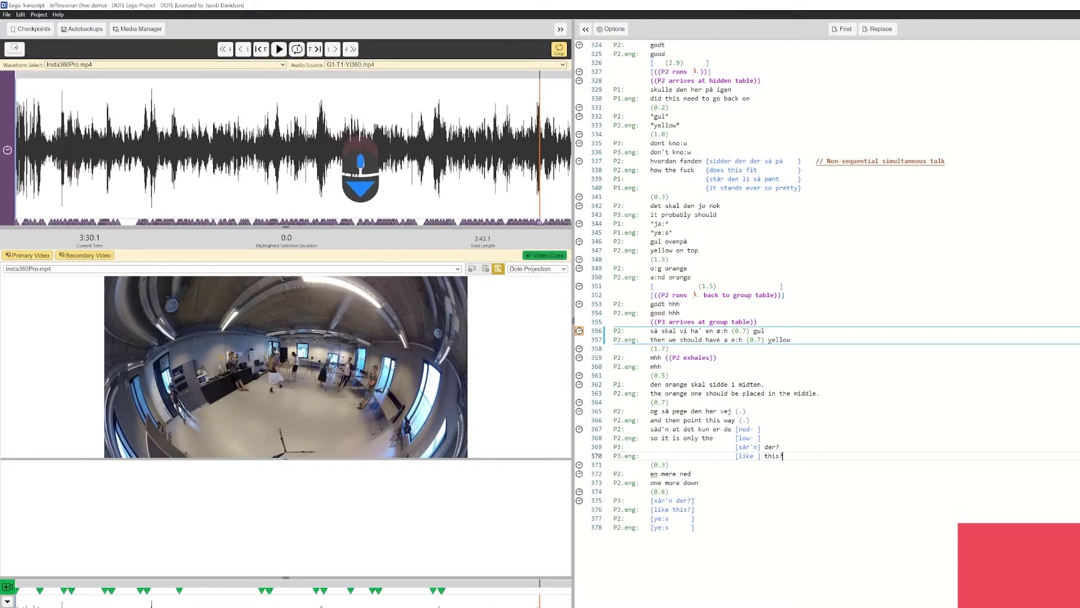
pyautogui.scroll(4, 358, 151)
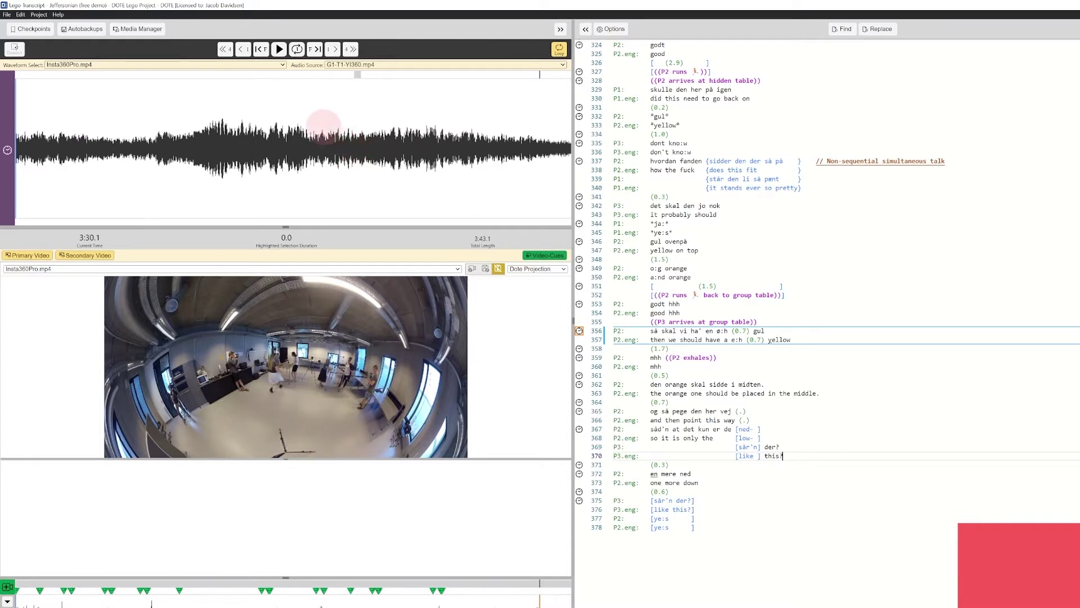
pyautogui.scroll(-3, 320, 146)
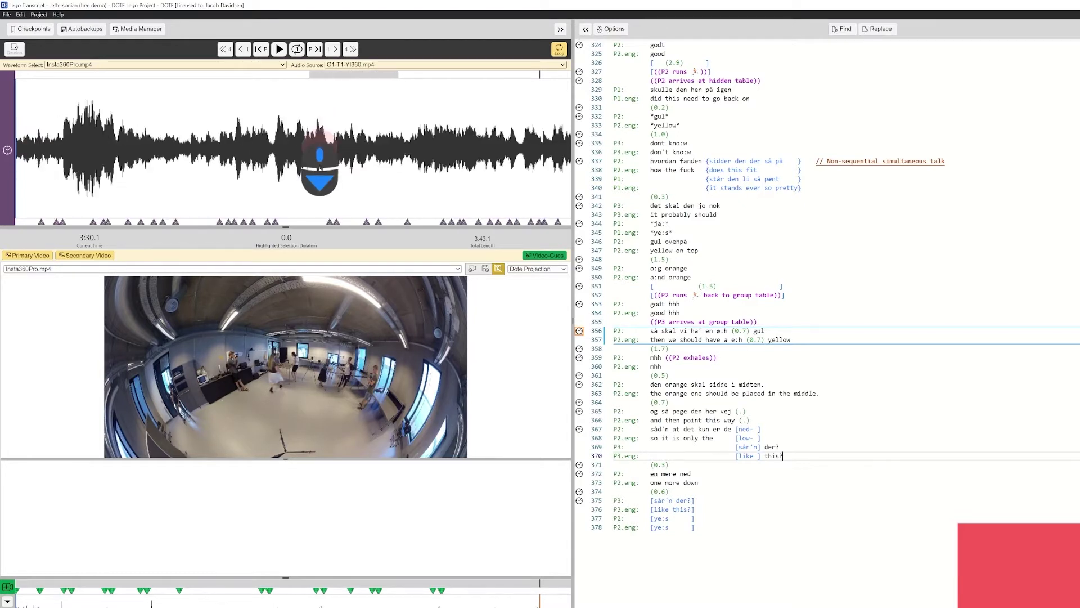
pyautogui.scroll(5, 339, 140)
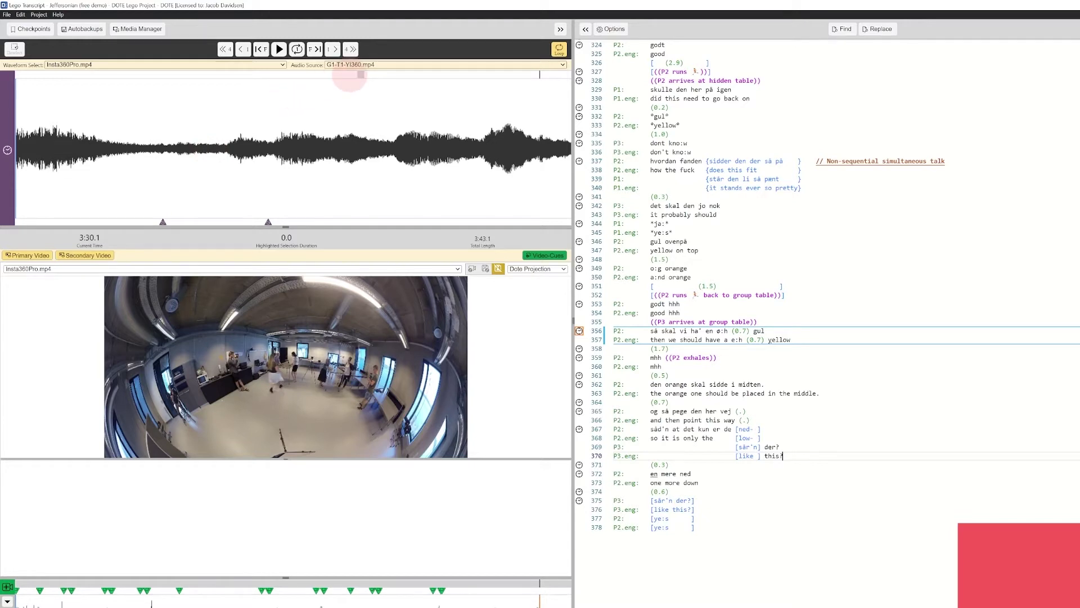
pyautogui.scroll(-3, 365, 93)
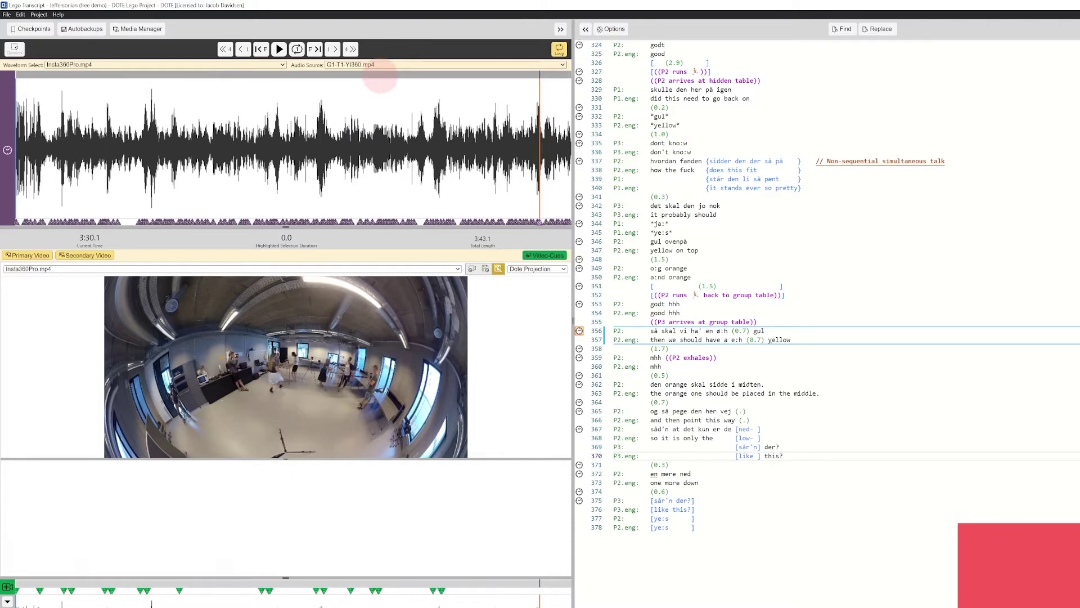
pyautogui.scroll(3, 374, 99)
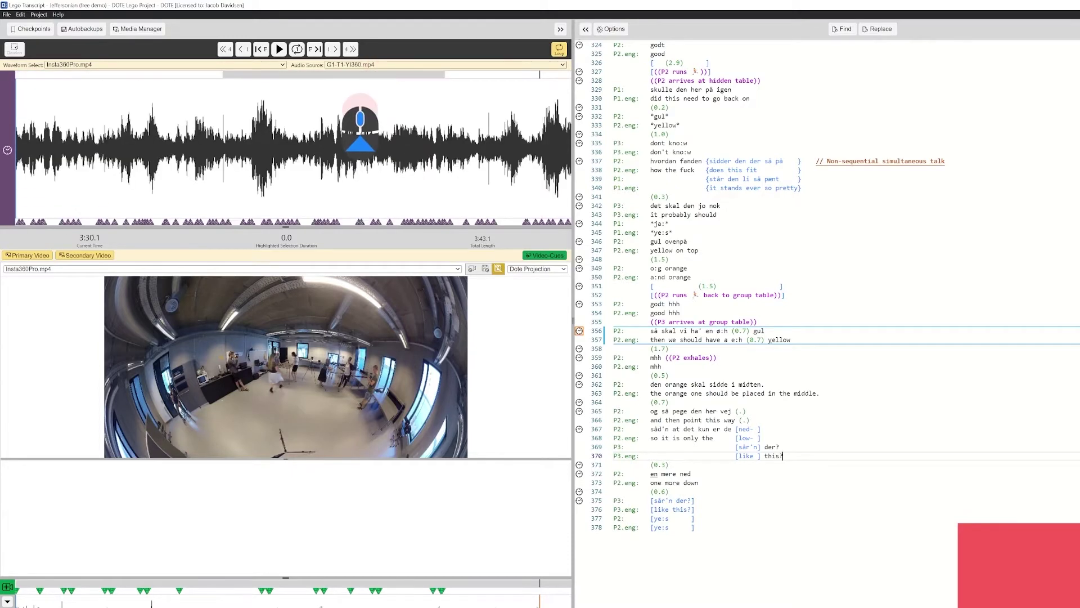
pyautogui.moveTo(369, 74); pyautogui.dragTo(301, 74)
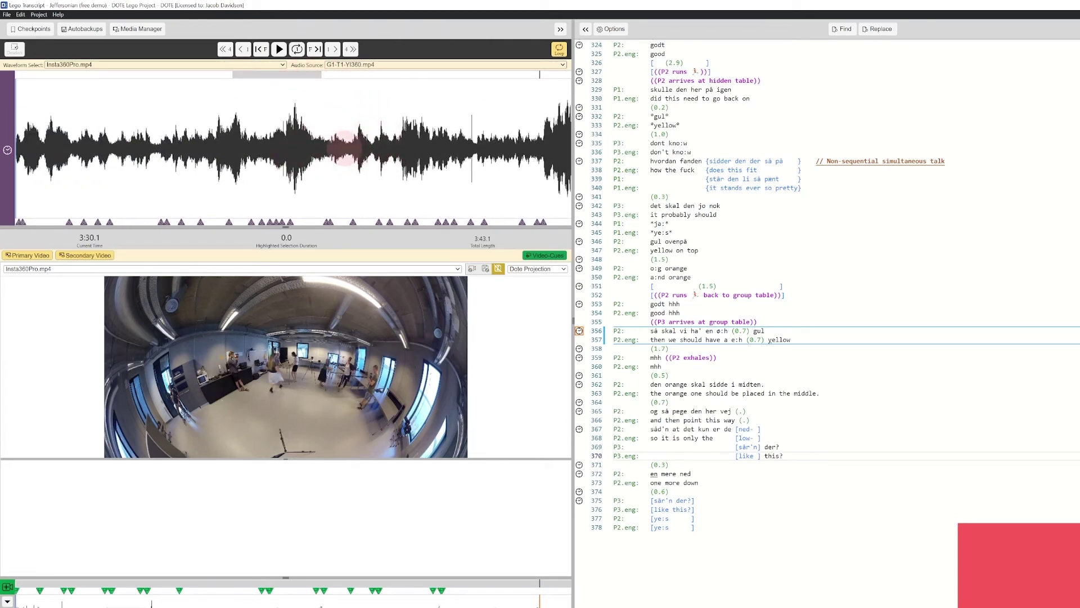
# Play two short stretches of the recording, starting each from a chosen point in the waveform near 1:48.
pyautogui.click(345, 147)
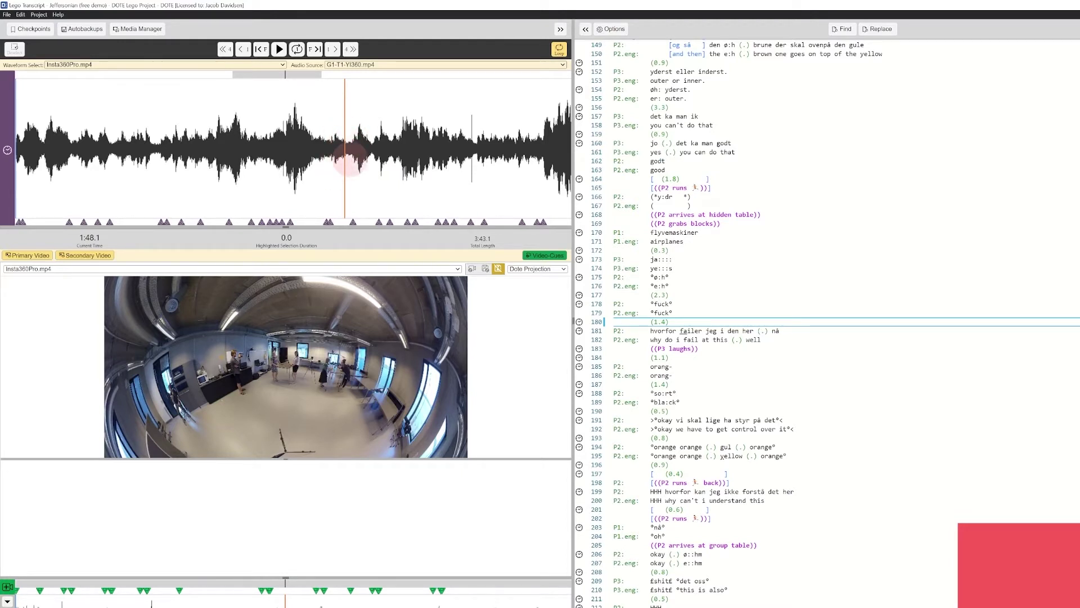
pyautogui.hotkey('ctrl', 'space')
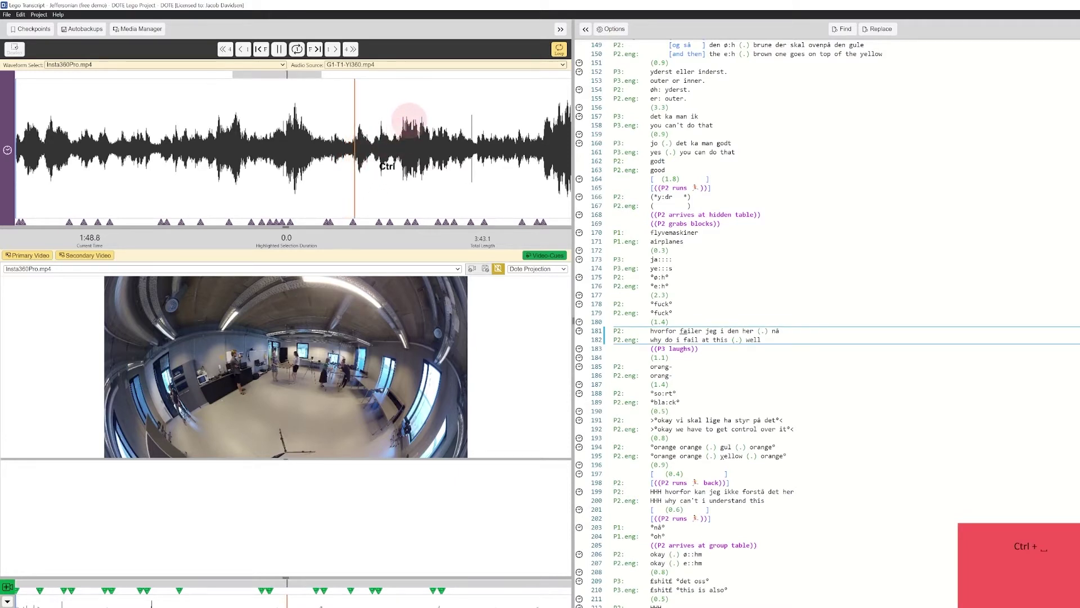
pyautogui.hotkey('ctrl', 'space')
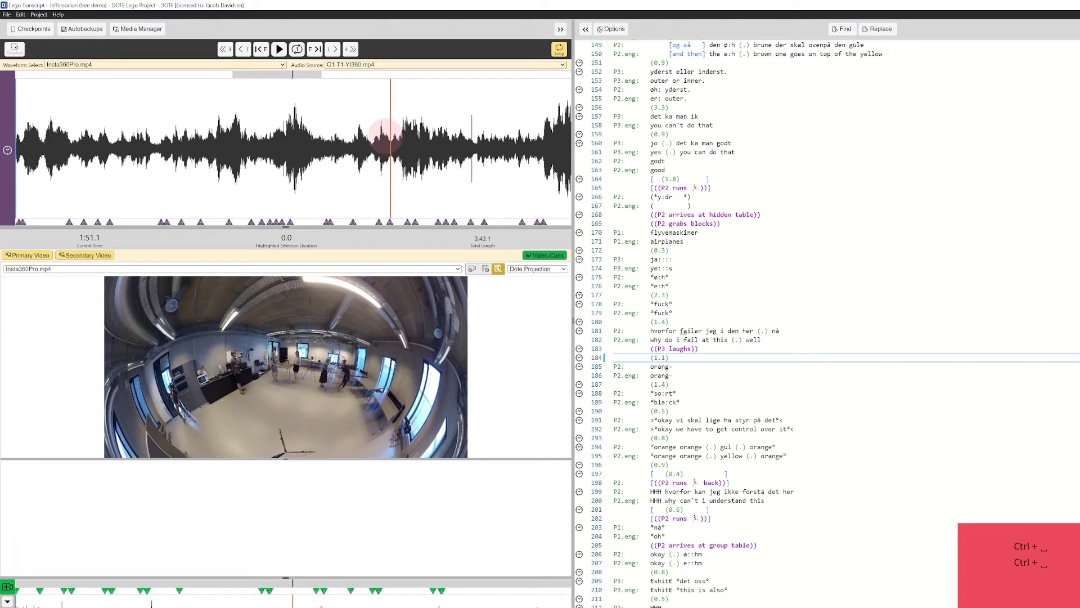
pyautogui.click(329, 155)
pyautogui.hotkey('ctrl', 'space')
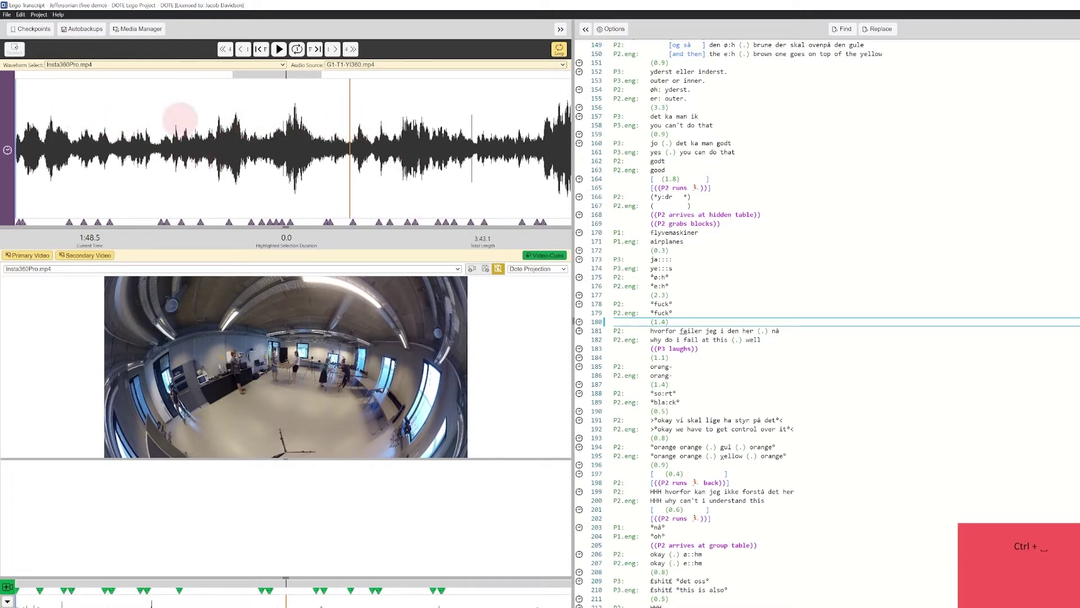
# Review the playback and waveform shortcuts in the program settings and close the settings.
pyautogui.click(7, 14)
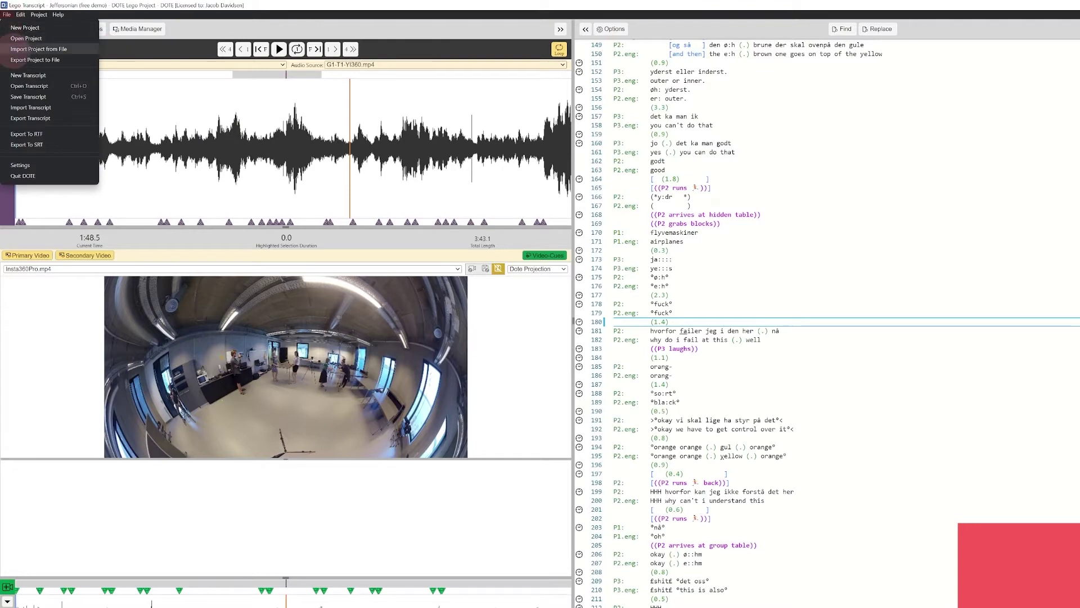
pyautogui.click(73, 166)
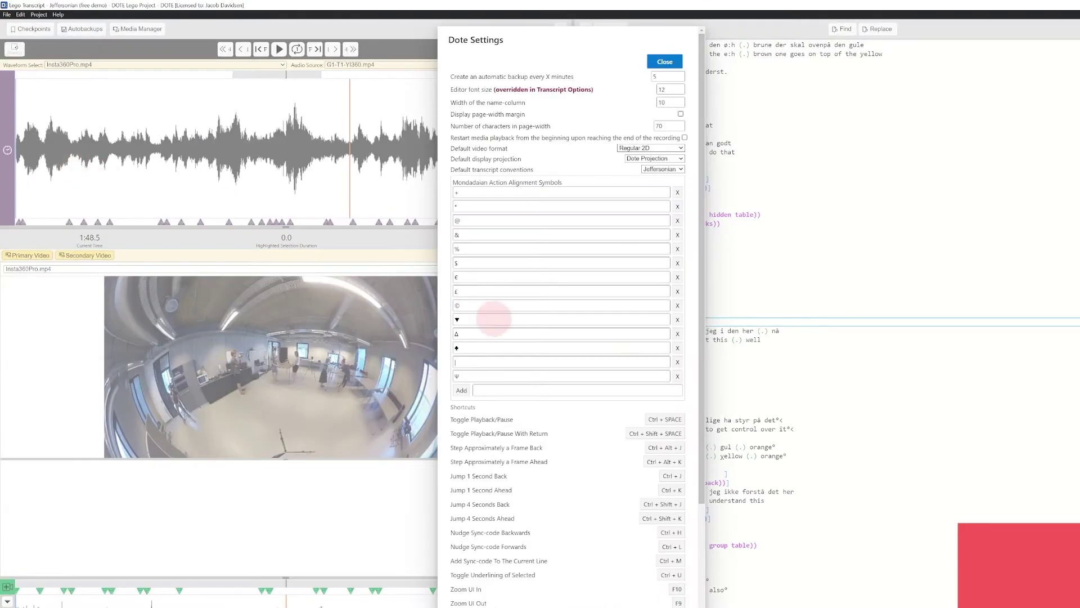
pyautogui.scroll(-3, 571, 349)
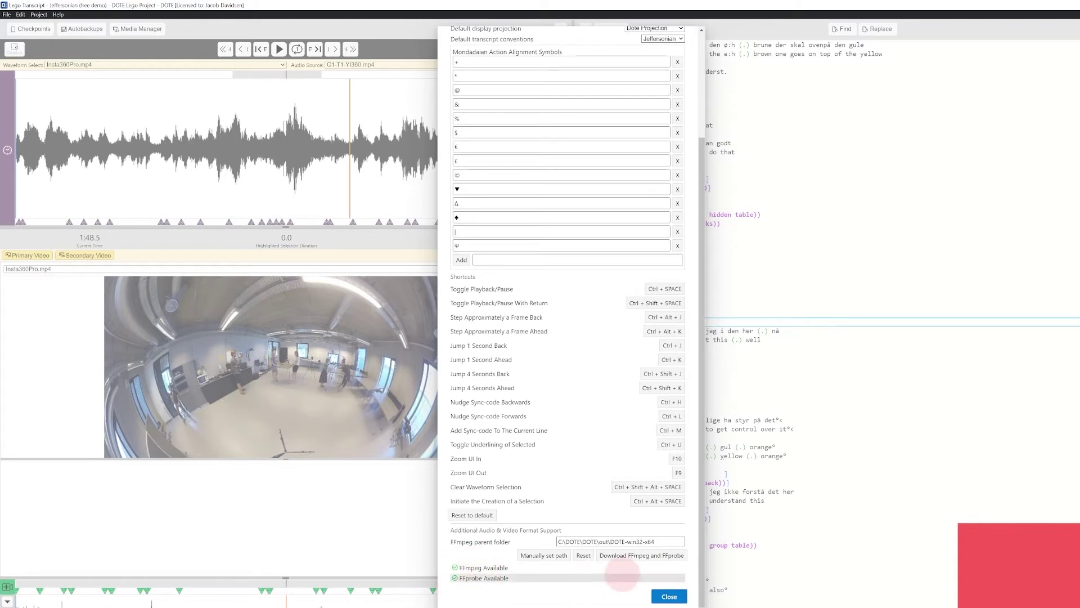
pyautogui.click(667, 596)
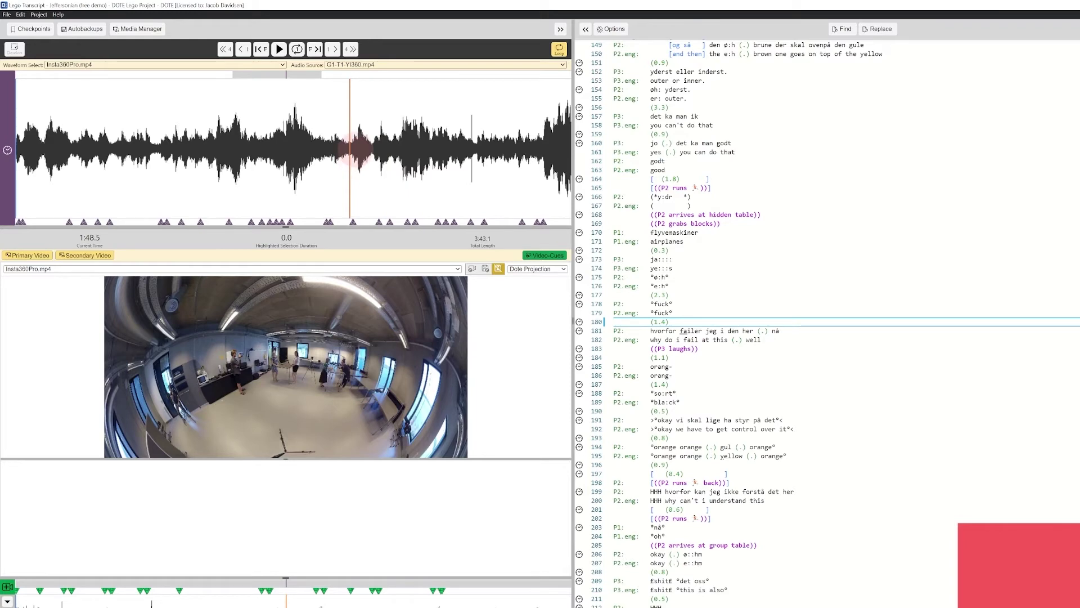
# Select and play a waveform stretch of about 10.1 seconds starting near 1:46, and clear the selection.
pyautogui.moveTo(353, 149); pyautogui.dragTo(418, 185)
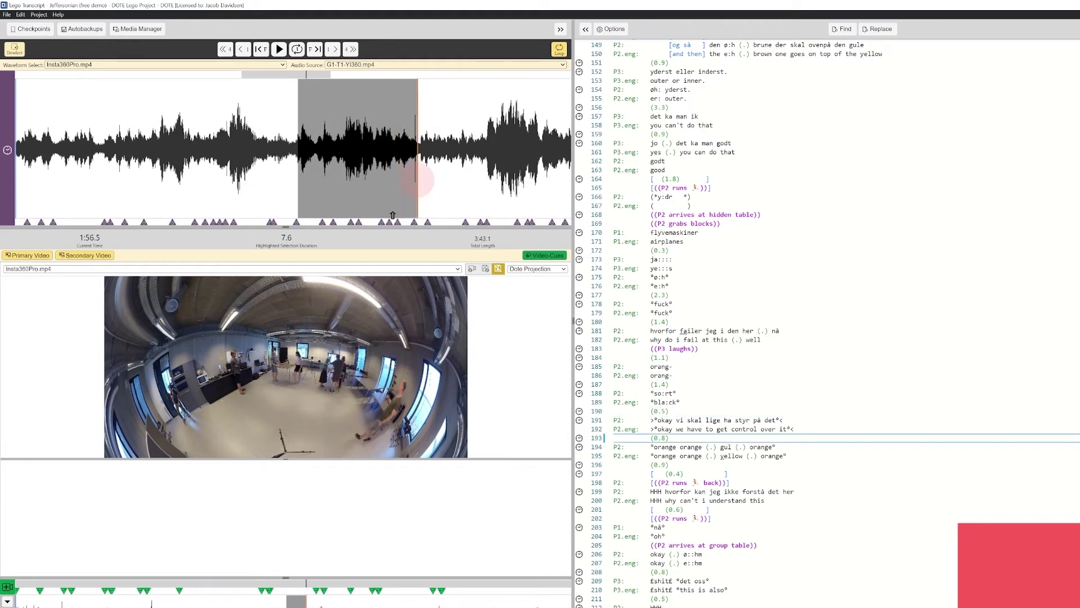
pyautogui.click(255, 149)
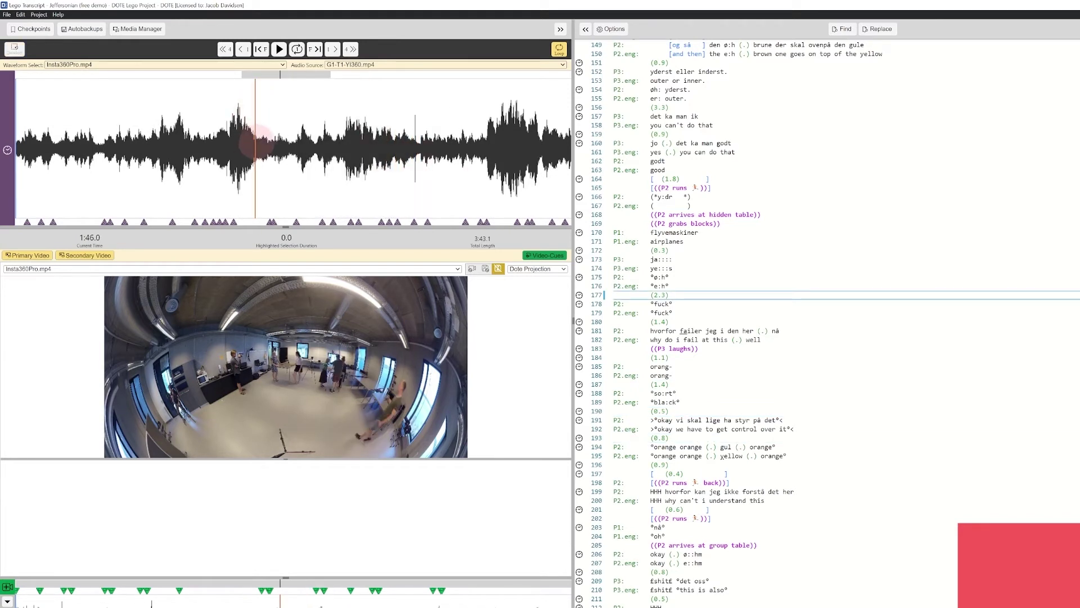
pyautogui.moveTo(256, 150); pyautogui.dragTo(405, 169)
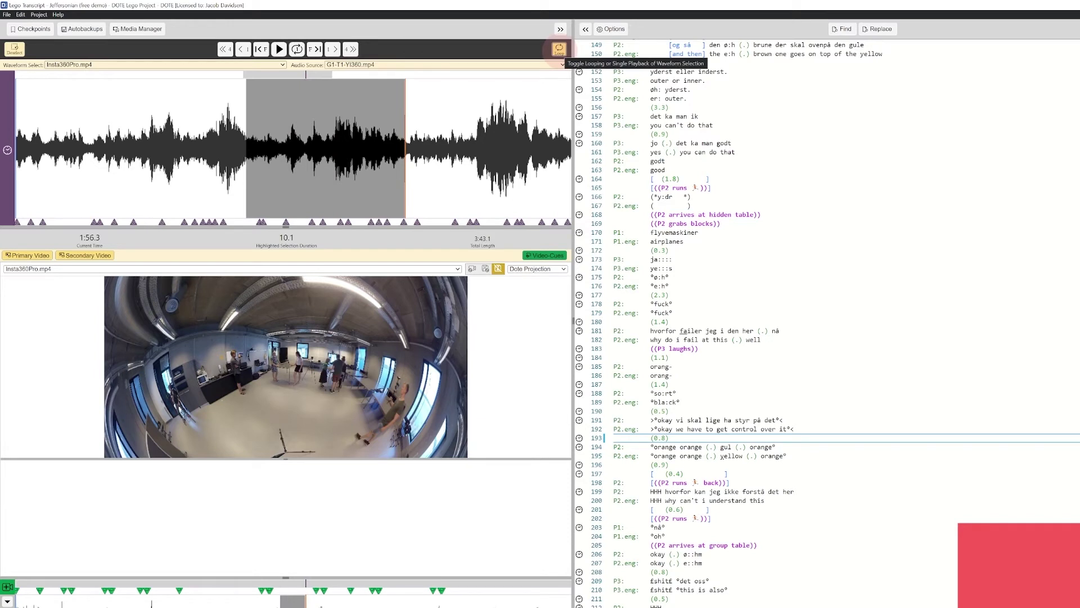
pyautogui.hotkey('ctrl', 'space')
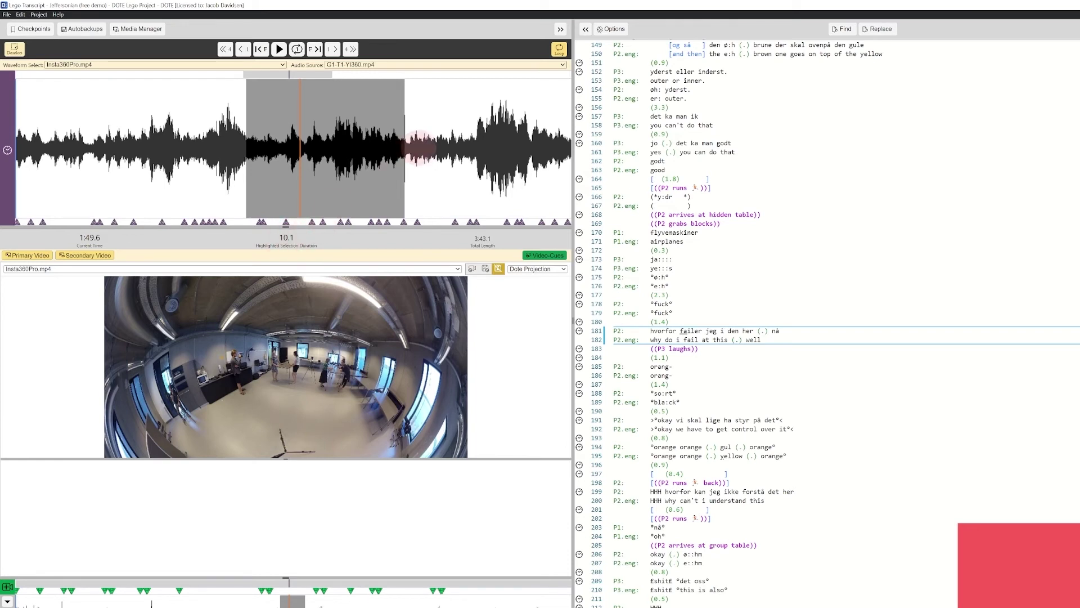
pyautogui.click(424, 147)
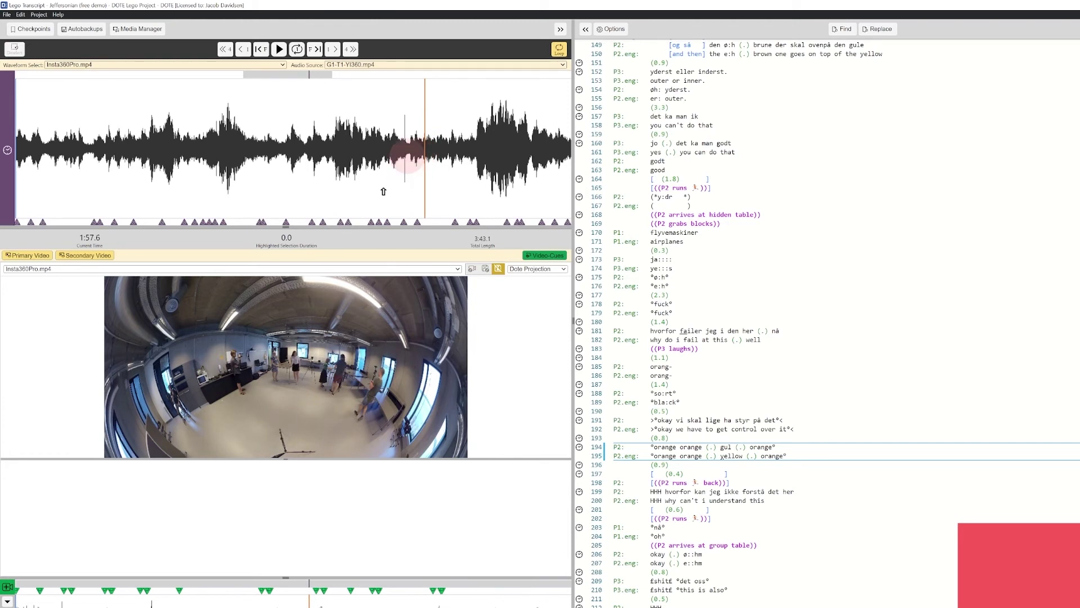
# Select the waveform stretch of about 2.4 seconds between the sync-codes of transcript lines 194 and 196.
pyautogui.moveTo(407, 153); pyautogui.dragTo(438, 157)
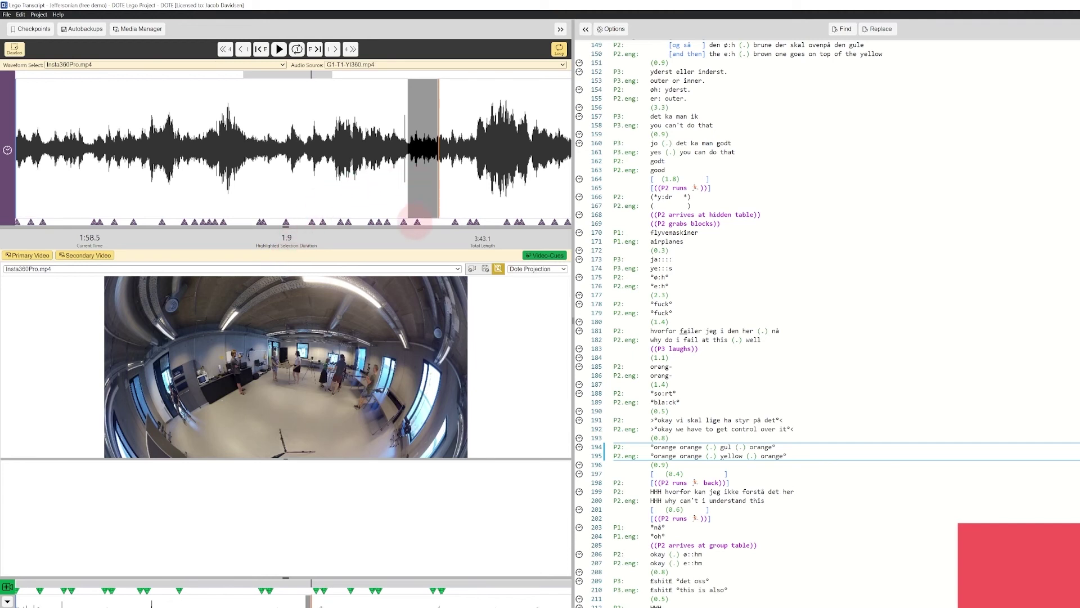
pyautogui.click(417, 222)
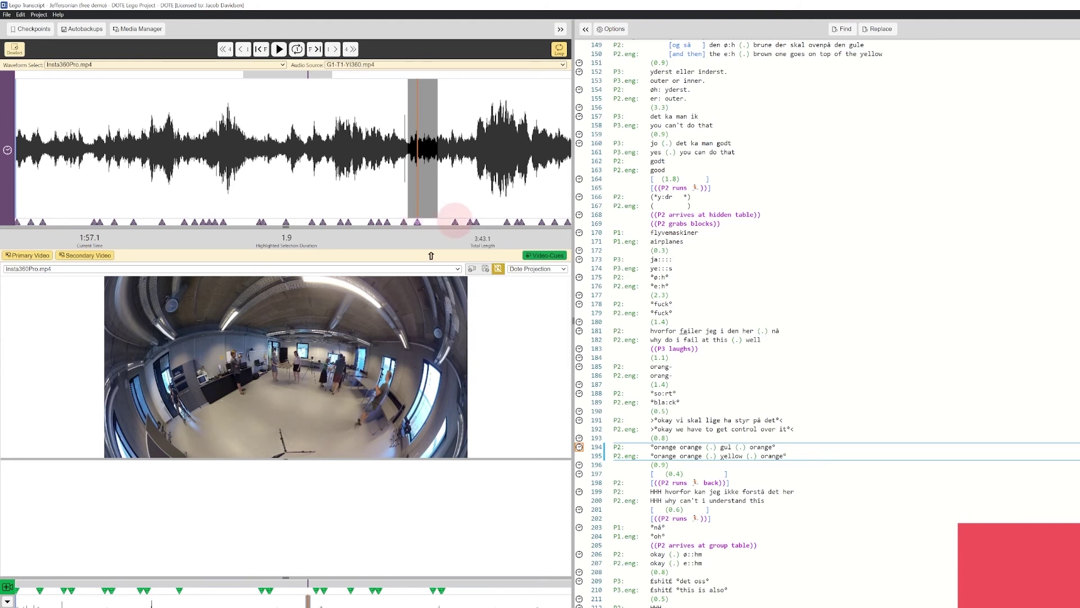
pyautogui.click(455, 222)
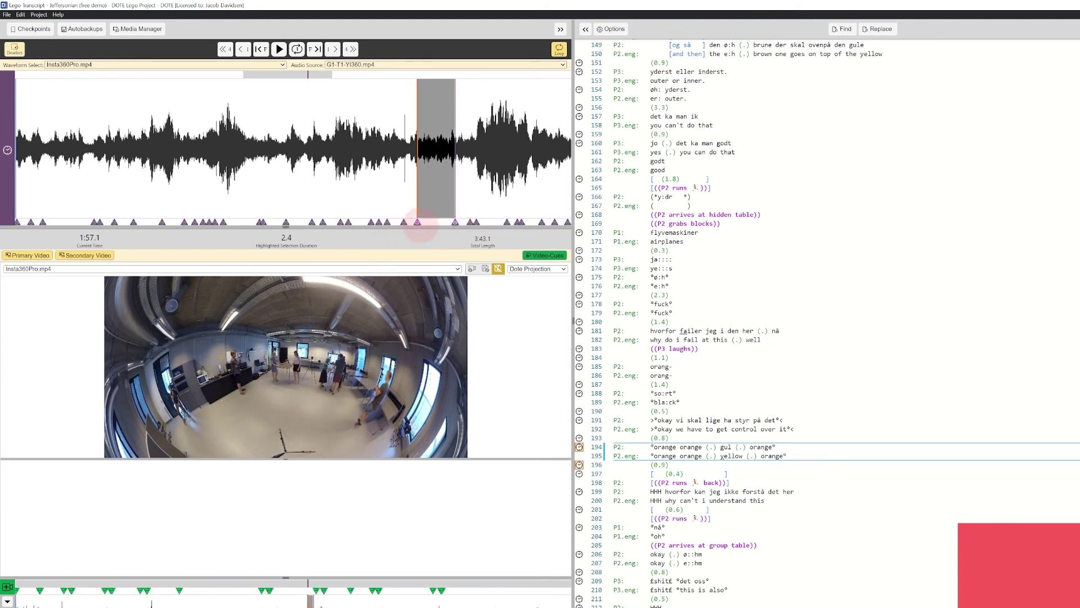